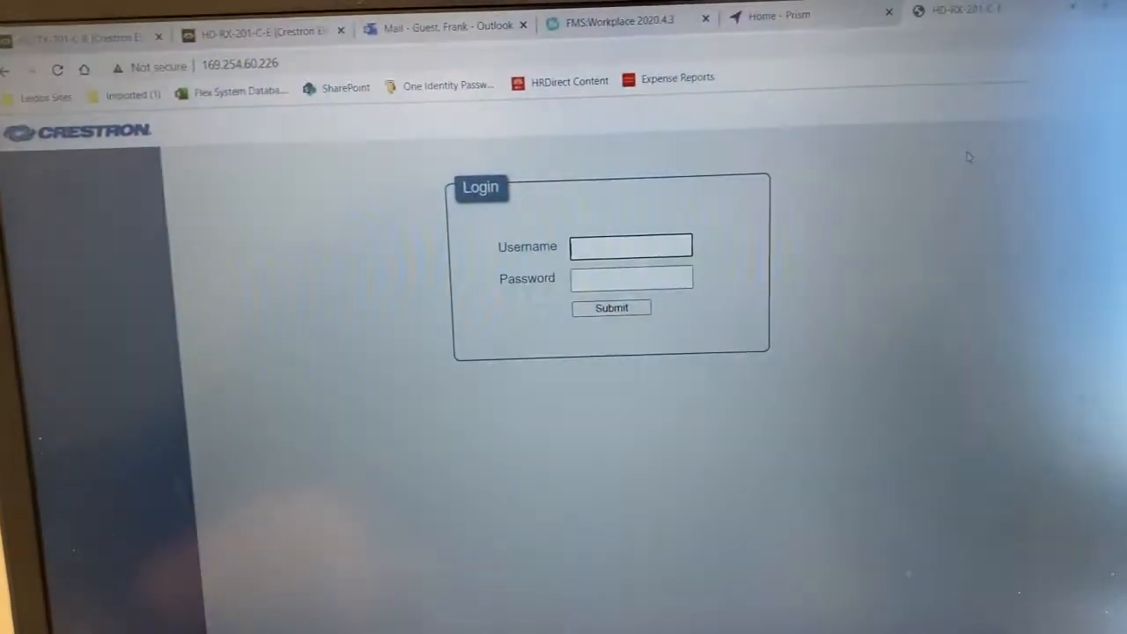
text(admin)
Log in as admin, check the receiver's status details, and go to the routing page.
key(Tab)
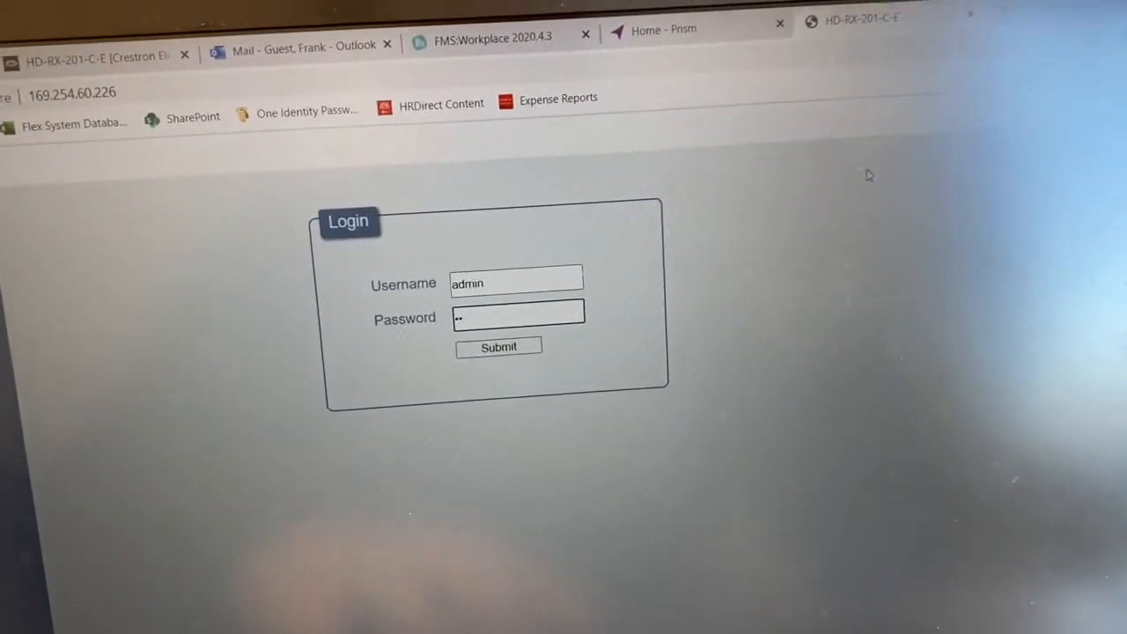
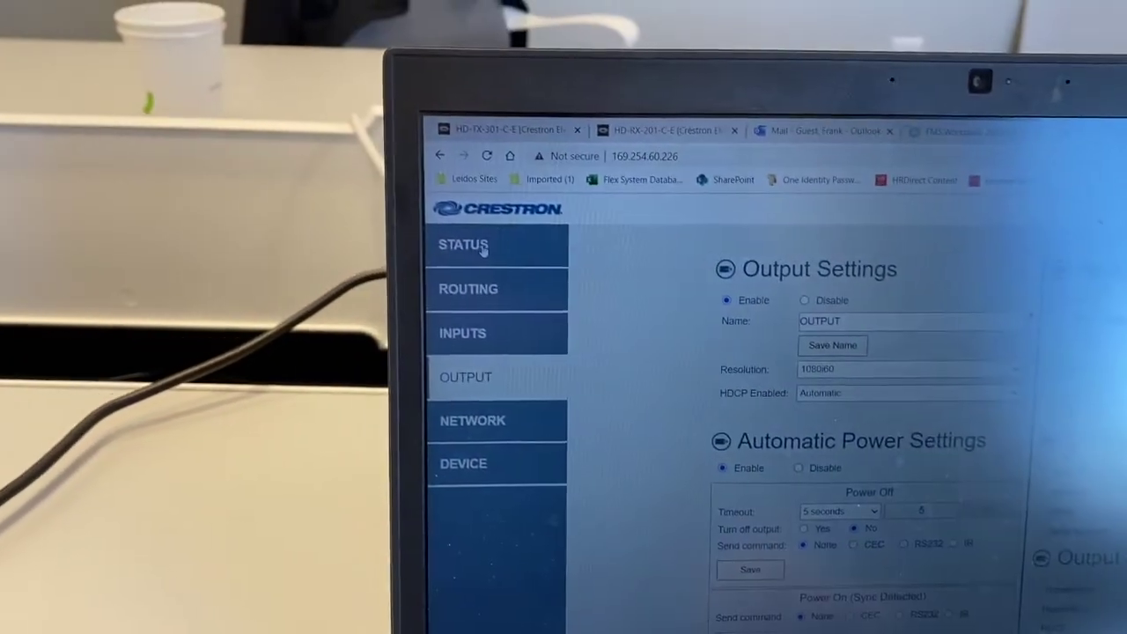
click(428, 224)
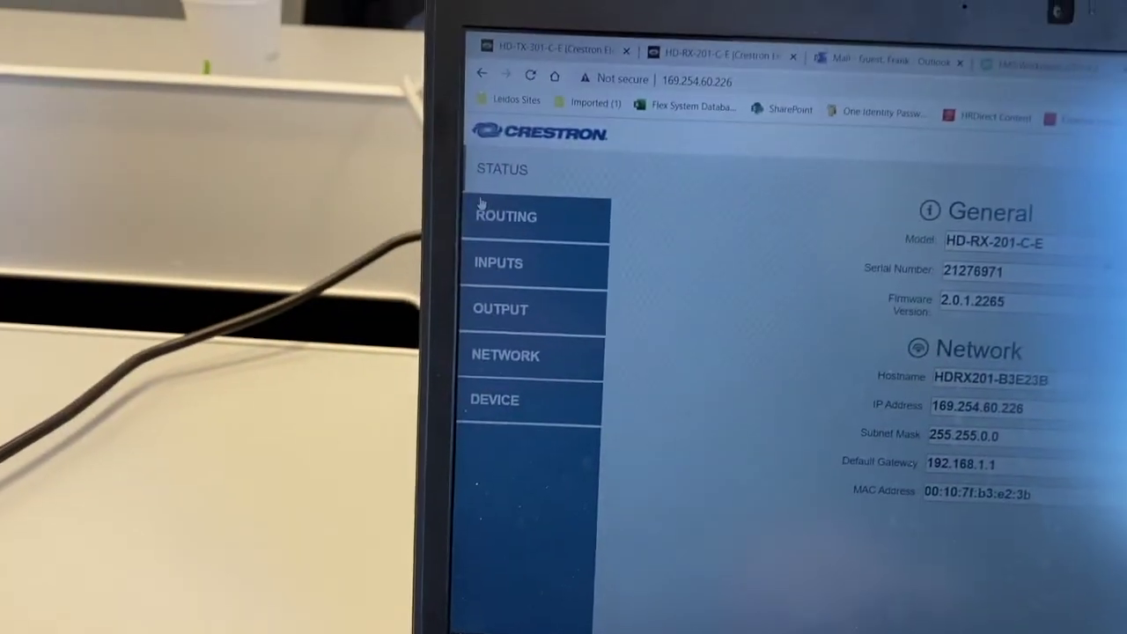
click(137, 116)
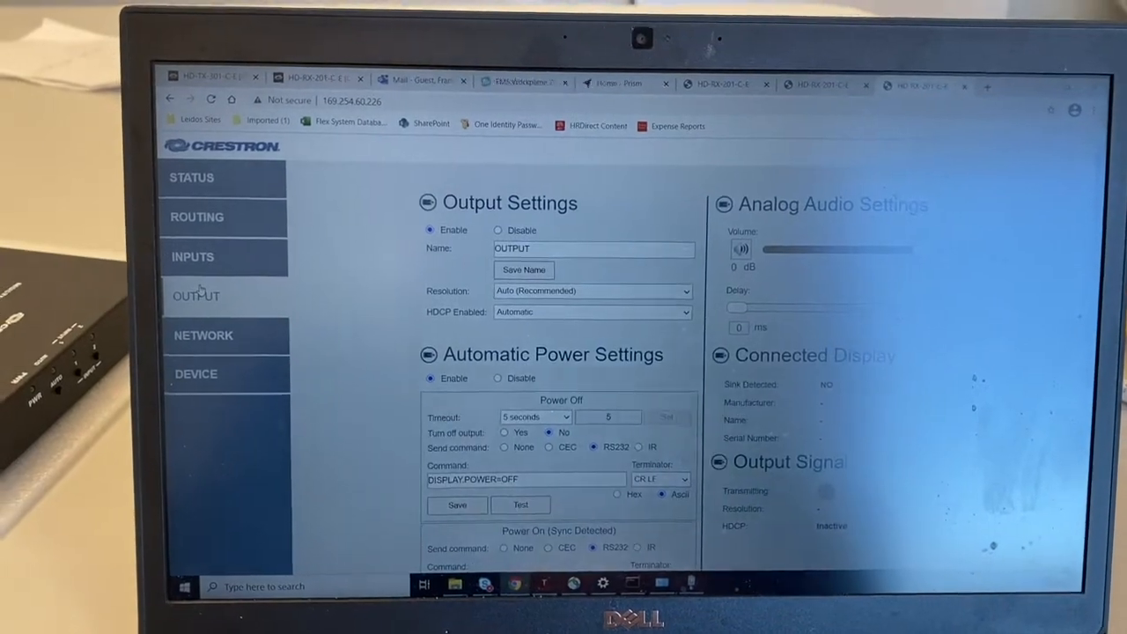
click(202, 381)
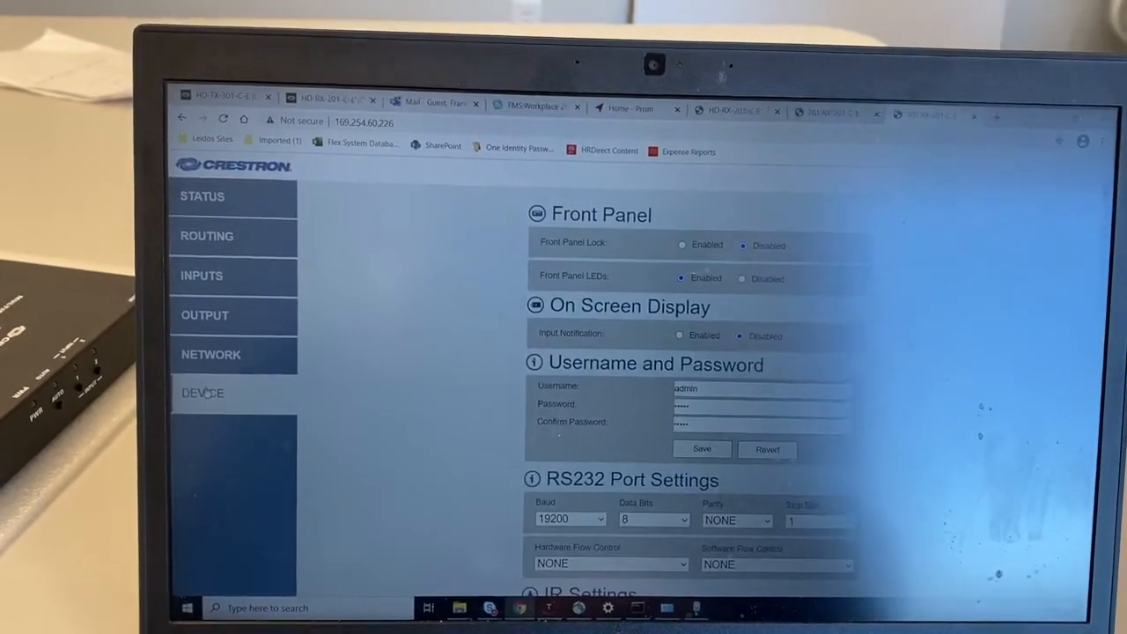
scroll(440, 423, down, 3)
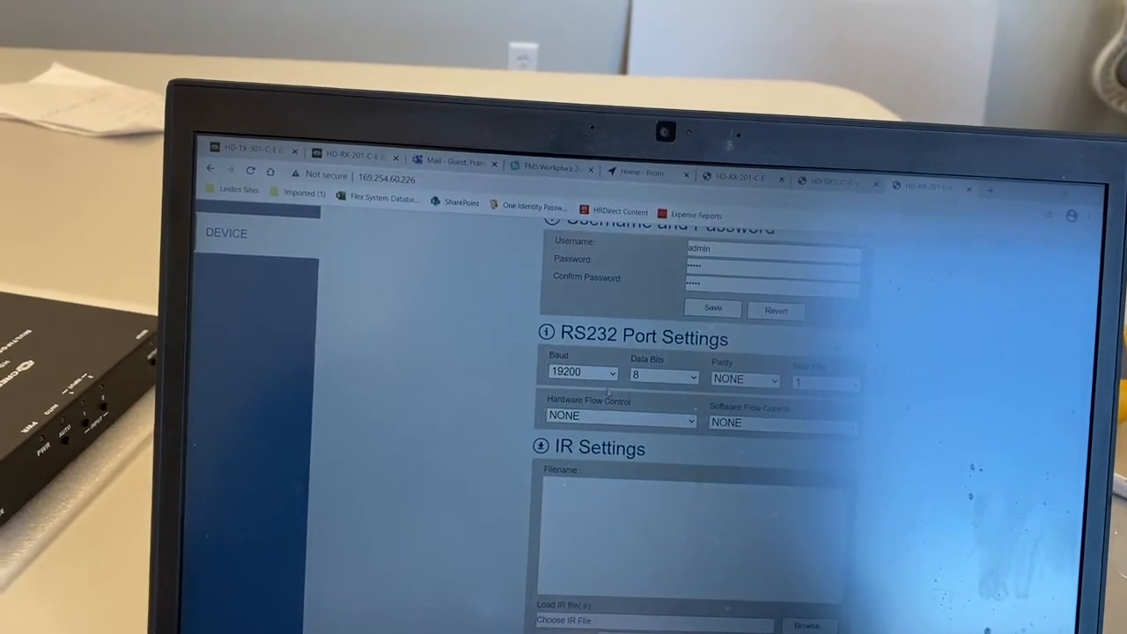
click(615, 379)
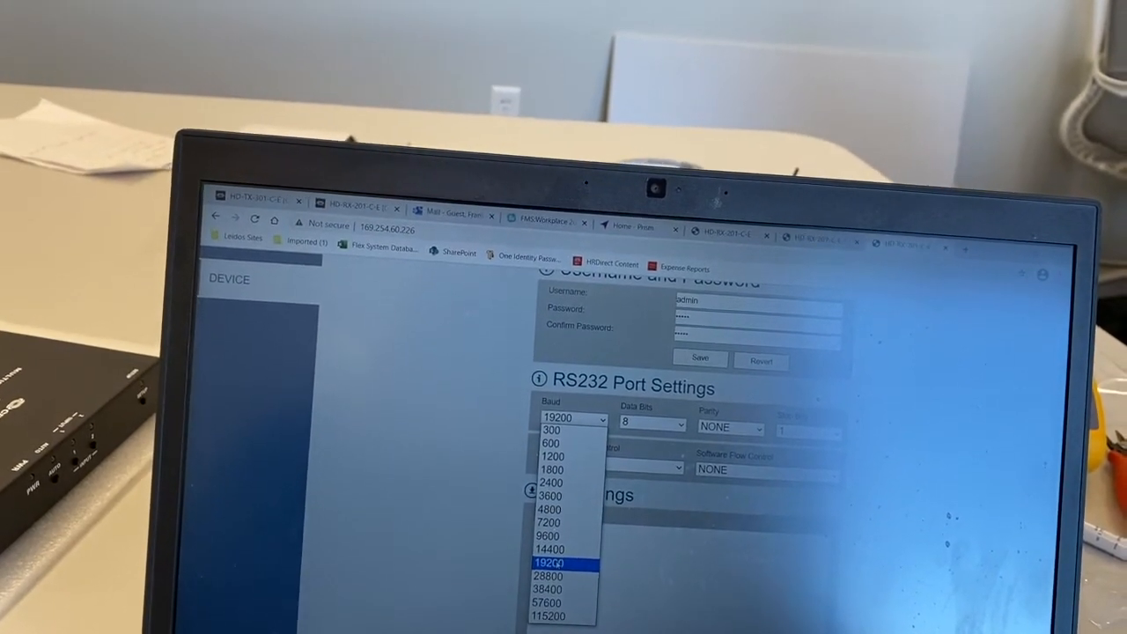
scroll(553, 569, down, 5)
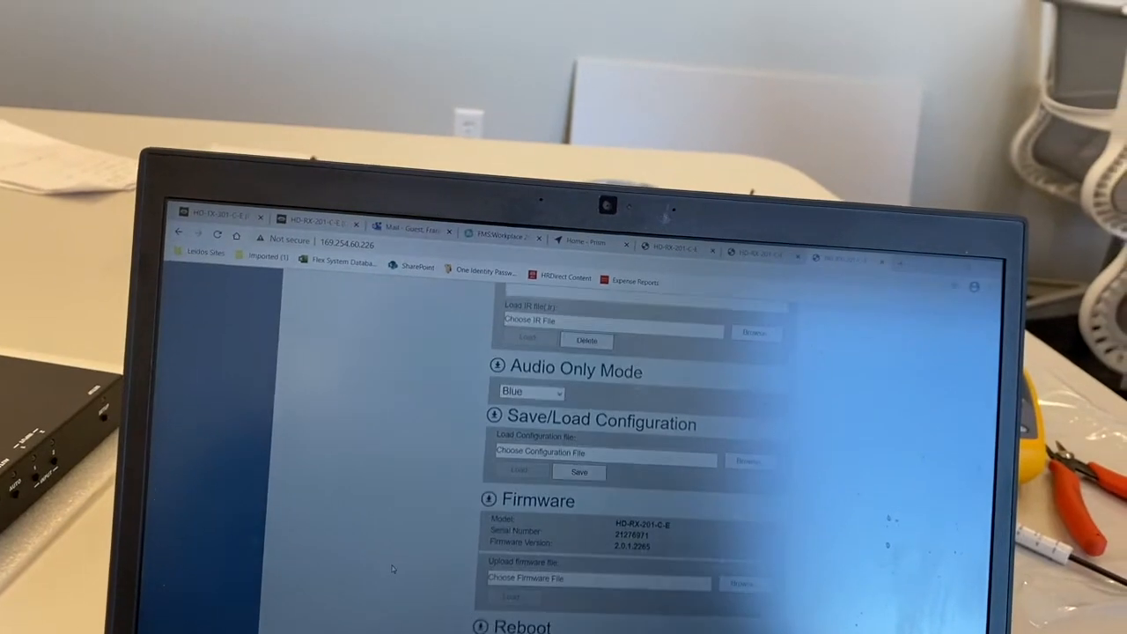
scroll(420, 589, up, 5)
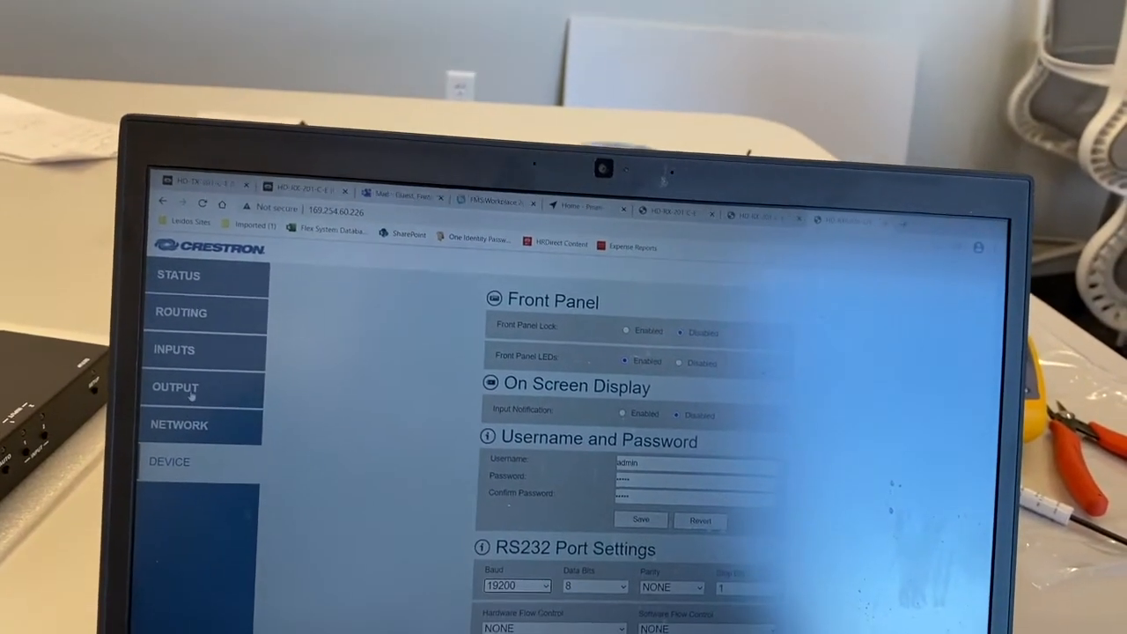
click(199, 423)
click(167, 451)
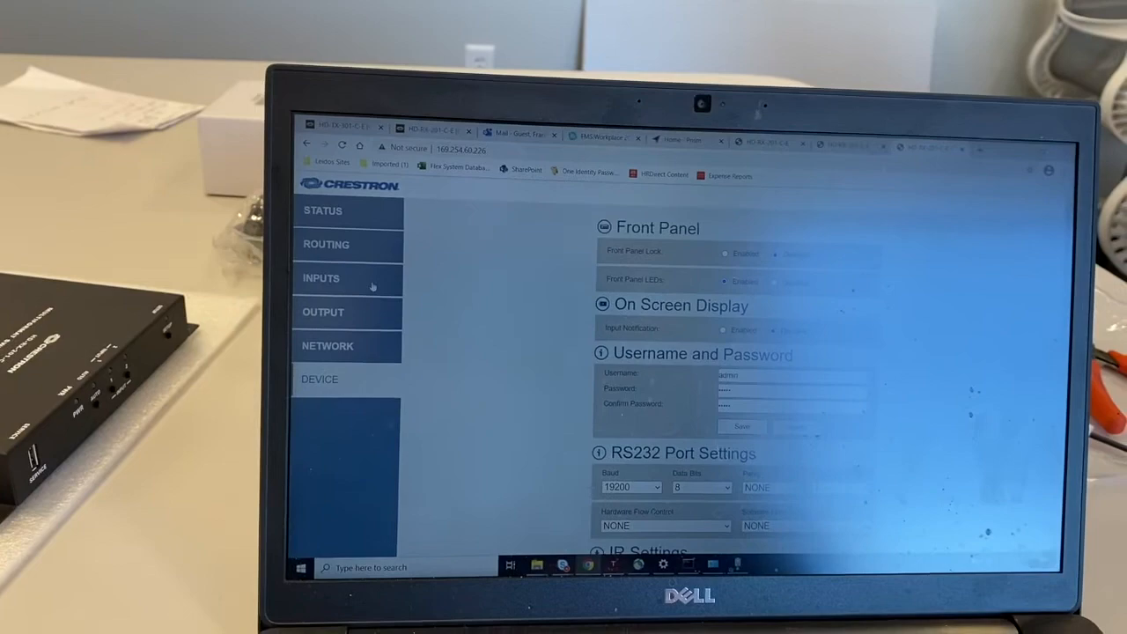
Check input signal sync, then return to the Output and Automatic Power Settings page.
click(324, 277)
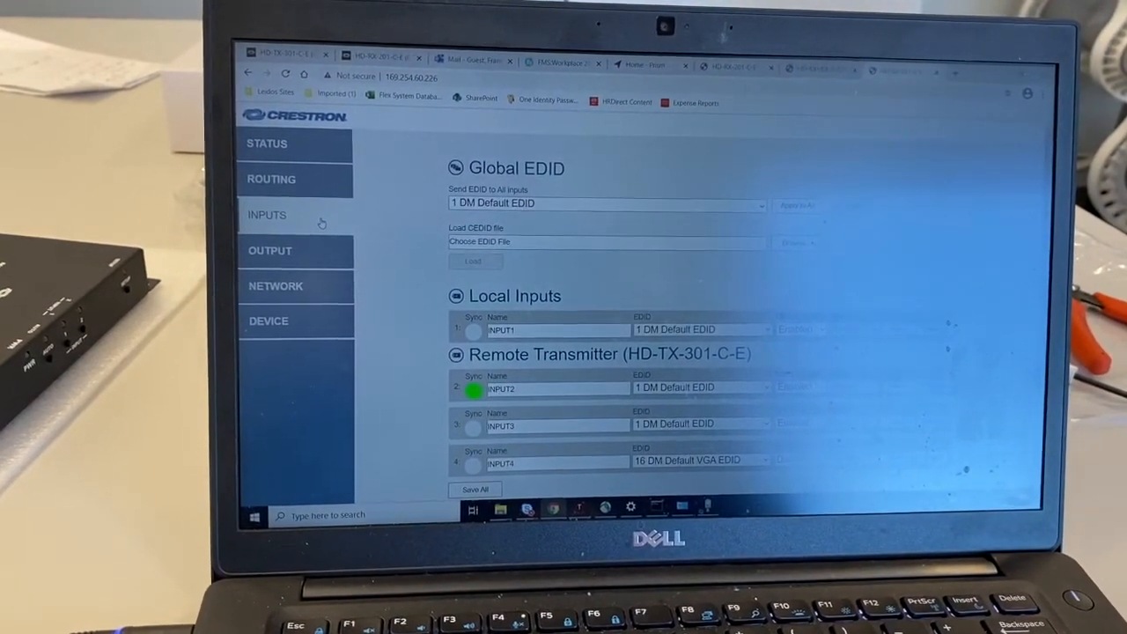
click(268, 252)
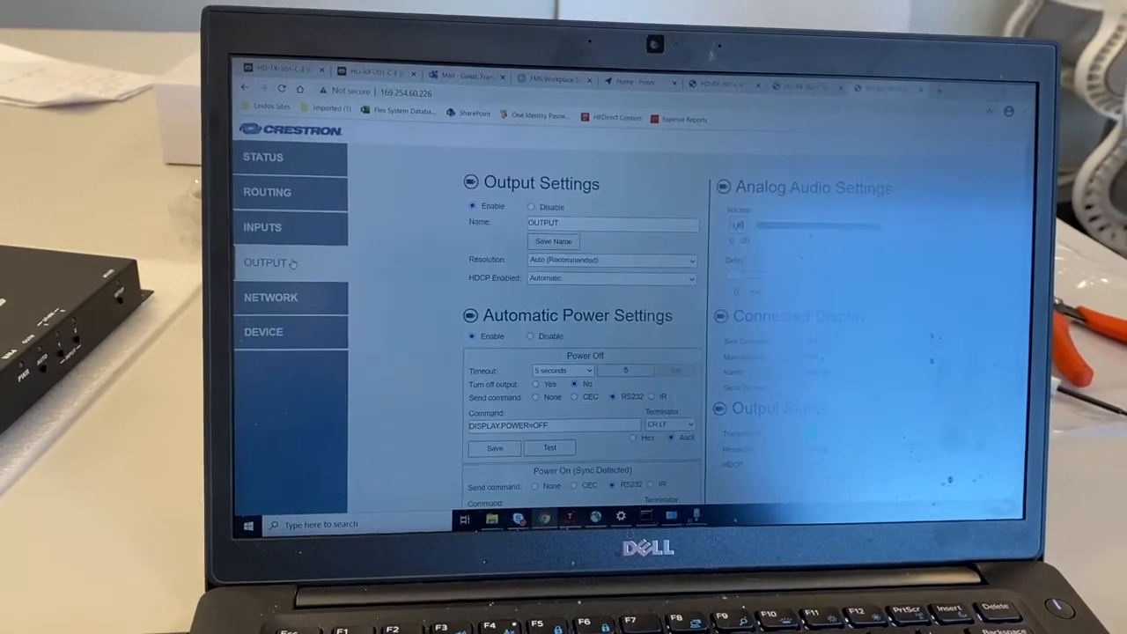